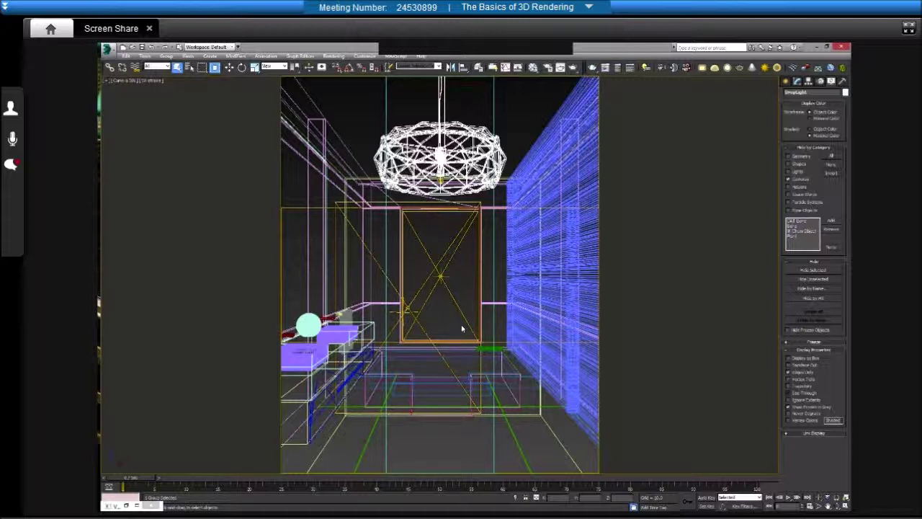
# - Close Cam 06.psd without saving and minimize the Cam tab group to reveal Layers_01.psd
pyautogui.hotkey('alt', 'Tab')
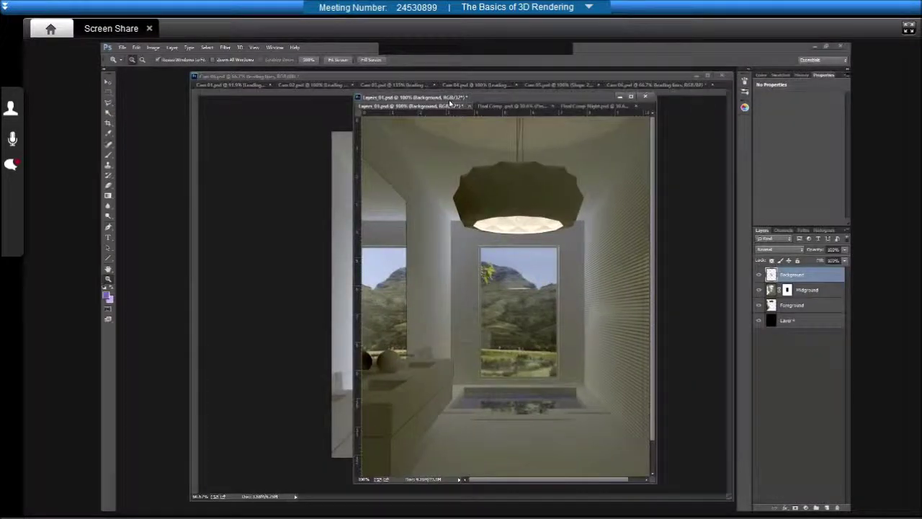
pyautogui.click(712, 84)
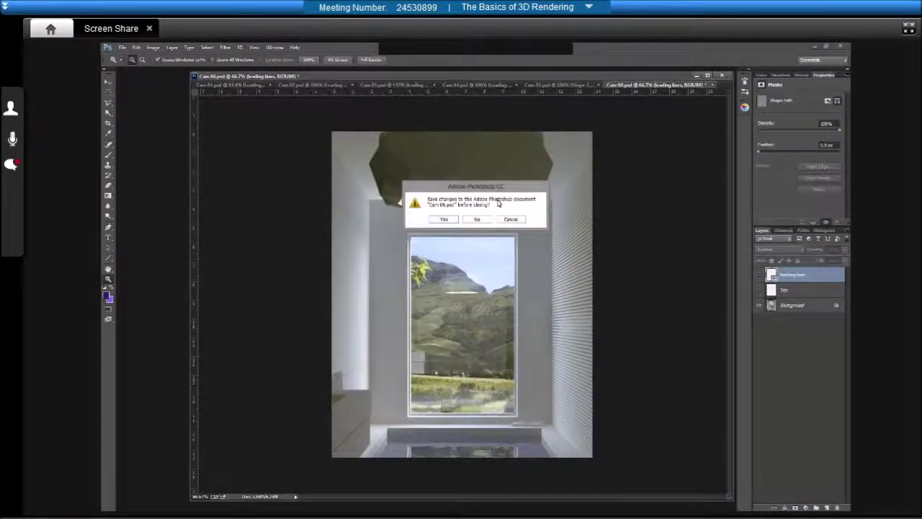
pyautogui.click(511, 218)
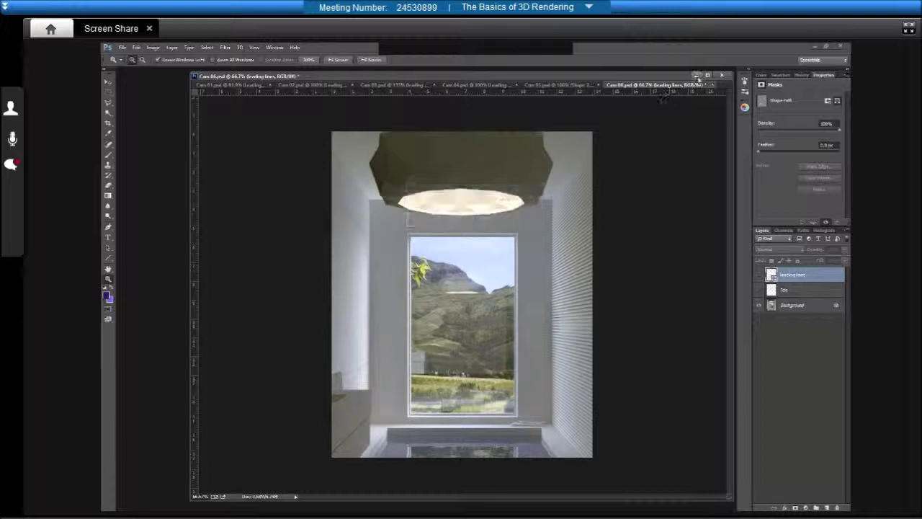
pyautogui.click(696, 75)
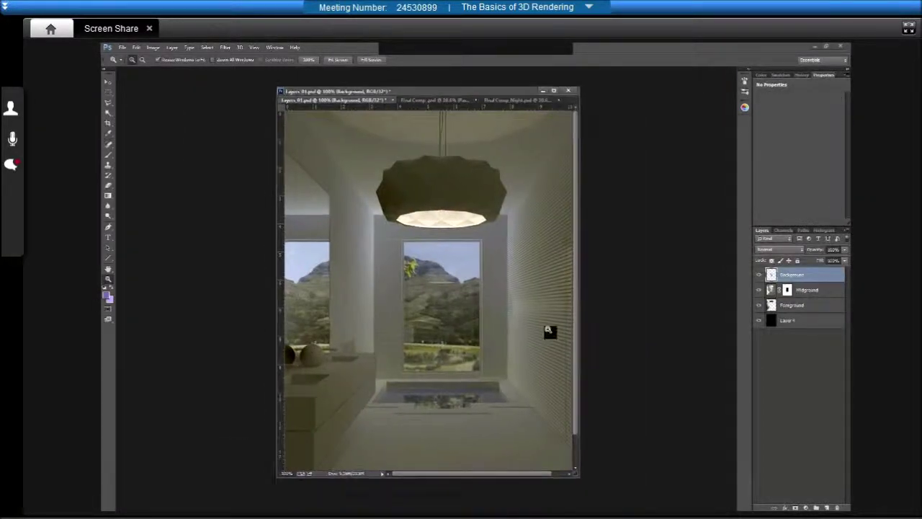
pyautogui.rightClick(420, 222)
# - Fit the render on screen and hide Background and Midground to isolate the Foreground layer
pyautogui.click(420, 221)
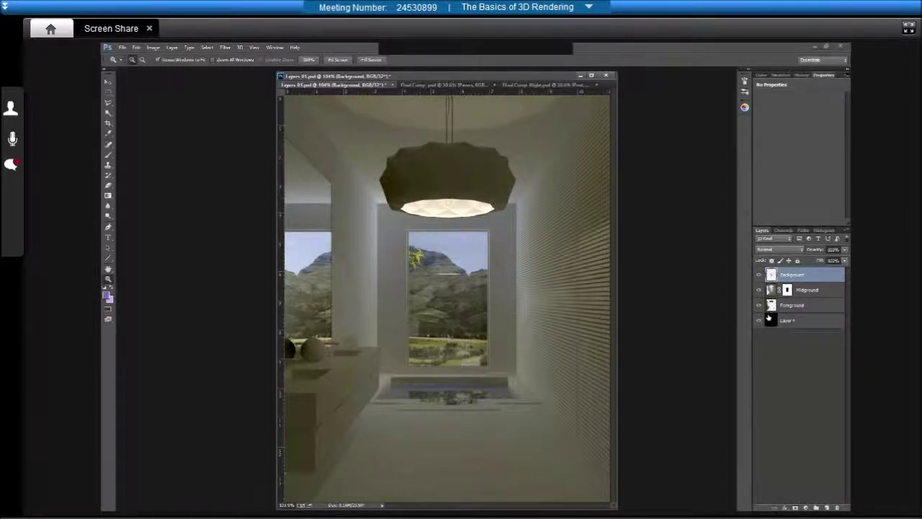
pyautogui.moveTo(768, 319); pyautogui.dragTo(763, 279)
pyautogui.click(762, 277)
pyautogui.click(759, 290)
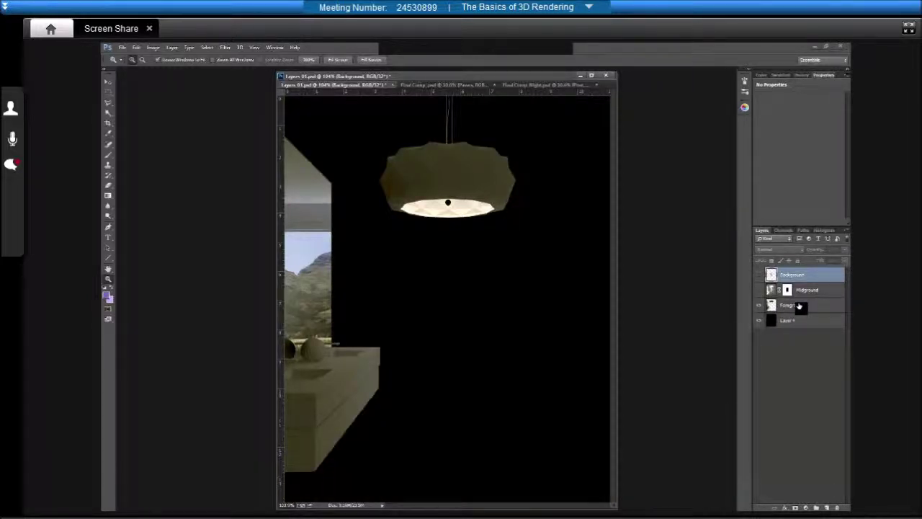
# - Show the Midground layer alone, then isolate the Background landscape layer
pyautogui.moveTo(447, 76); pyautogui.dragTo(438, 76)
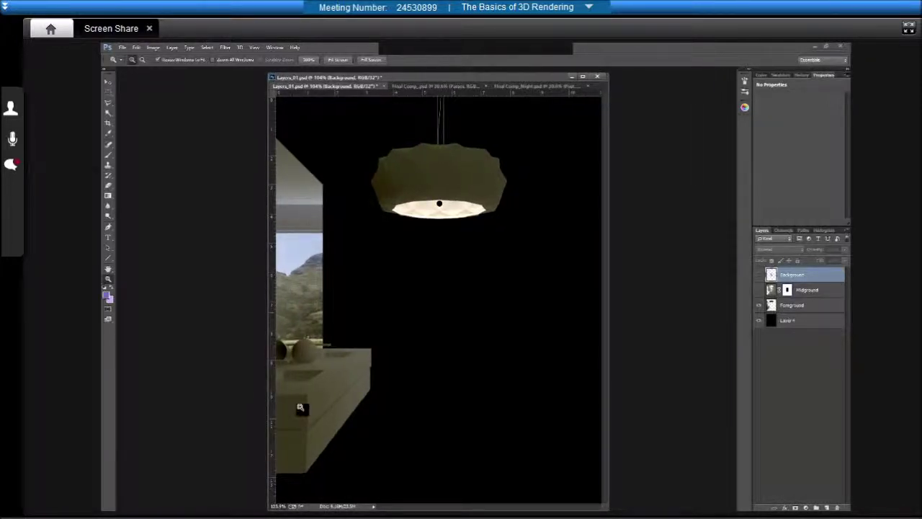
pyautogui.click(759, 291)
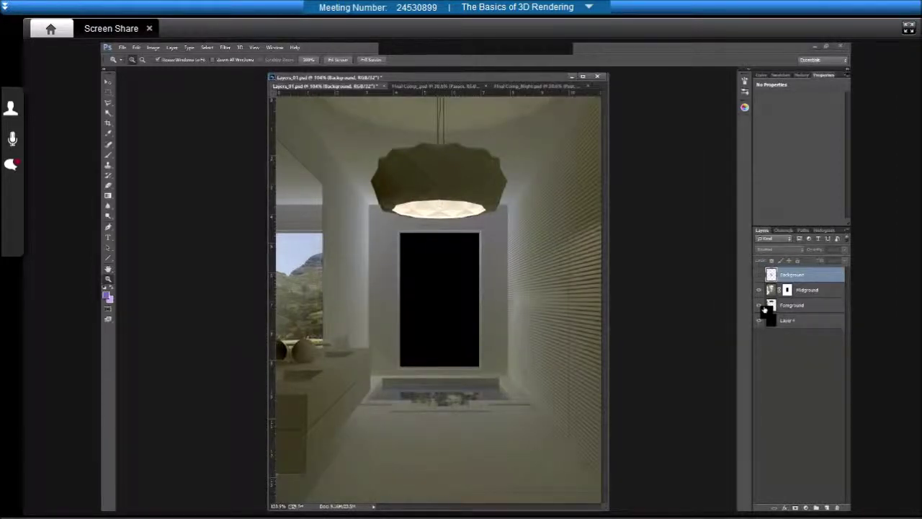
pyautogui.click(760, 306)
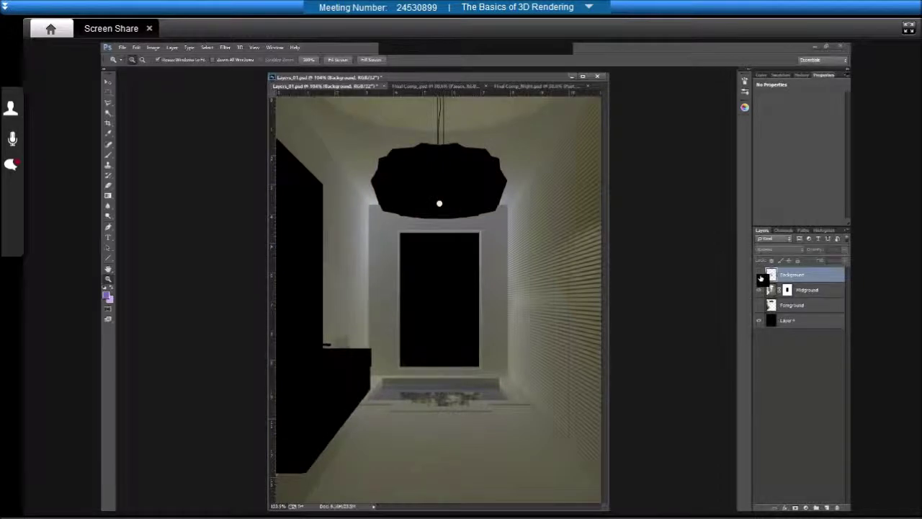
pyautogui.click(760, 275)
pyautogui.click(760, 290)
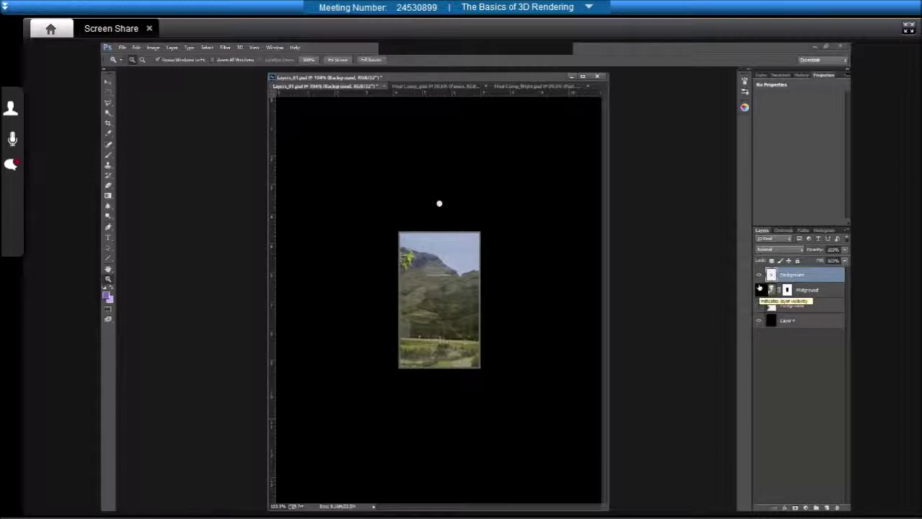
# - Turn the Foreground, Midground and Background layers back on to rebuild the full composite
pyautogui.click(759, 274)
pyautogui.click(759, 305)
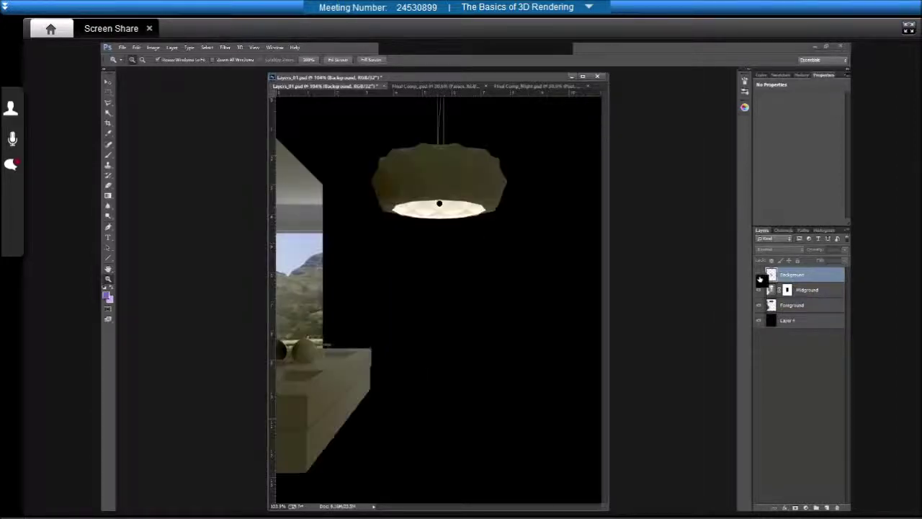
pyautogui.click(758, 290)
pyautogui.click(760, 274)
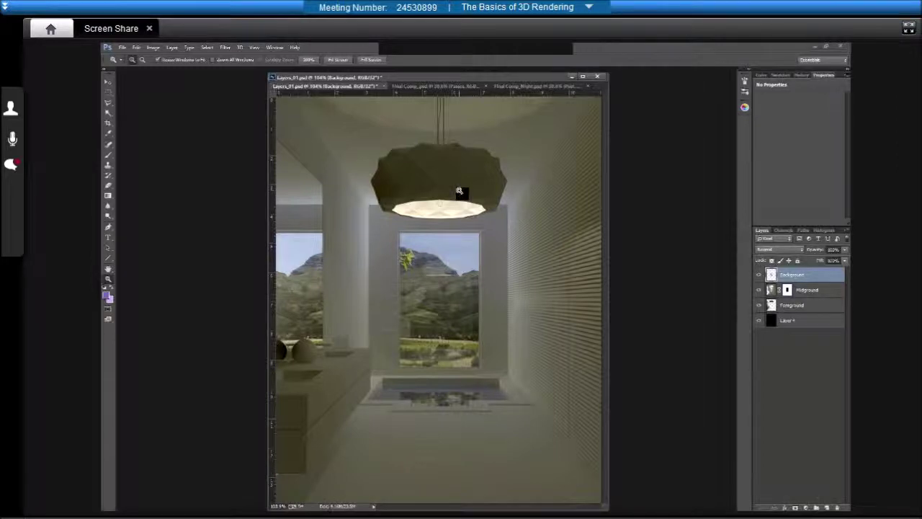
# - Cycle from Final Comp to the Final Comp_Night document with Ctrl+Tab
pyautogui.hotkey('ctrl', 'Tab')
pyautogui.hotkey('ctrl', 'Tab')
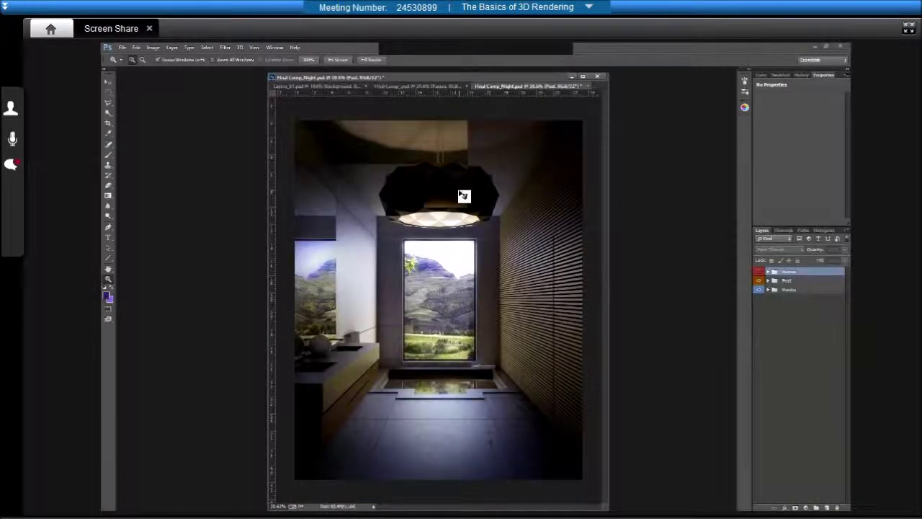
pyautogui.hotkey('ctrl', 'Tab')
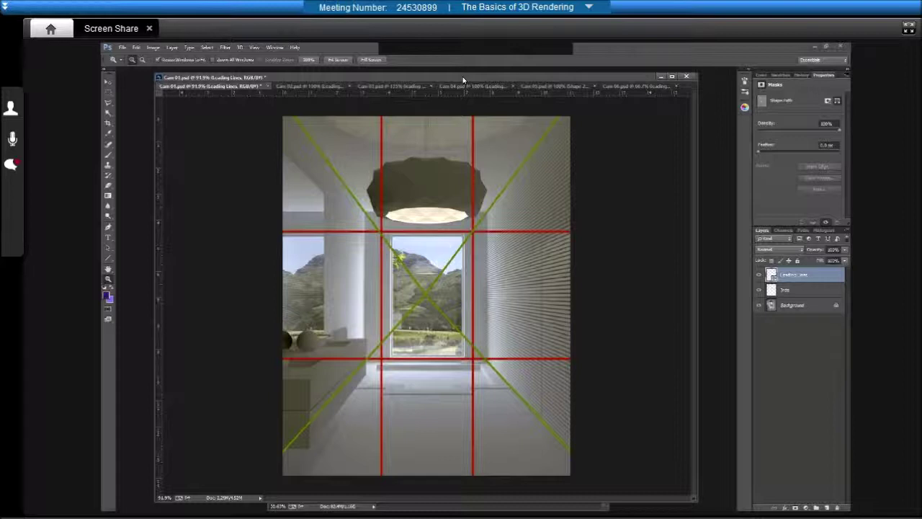
# - Compare Cam 02 with Cam 01, then settle on the Cam 02.psd render
pyautogui.click(317, 86)
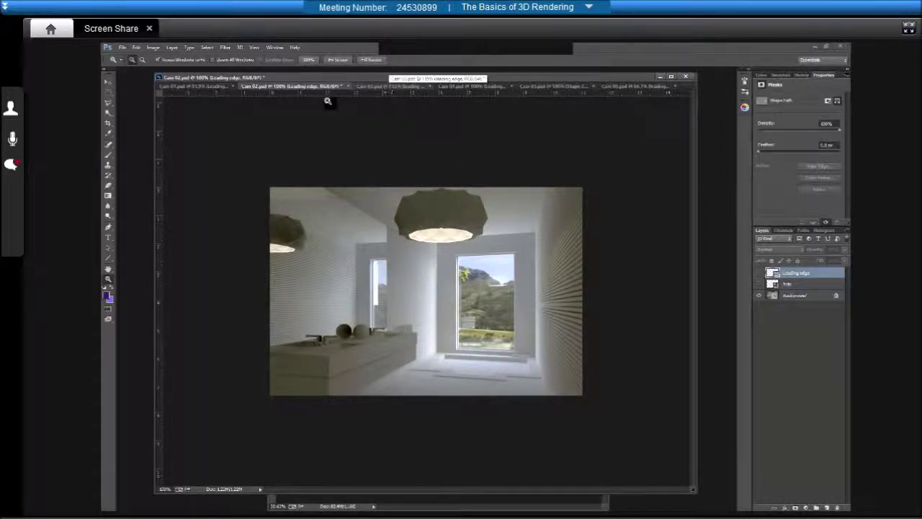
pyautogui.click(218, 87)
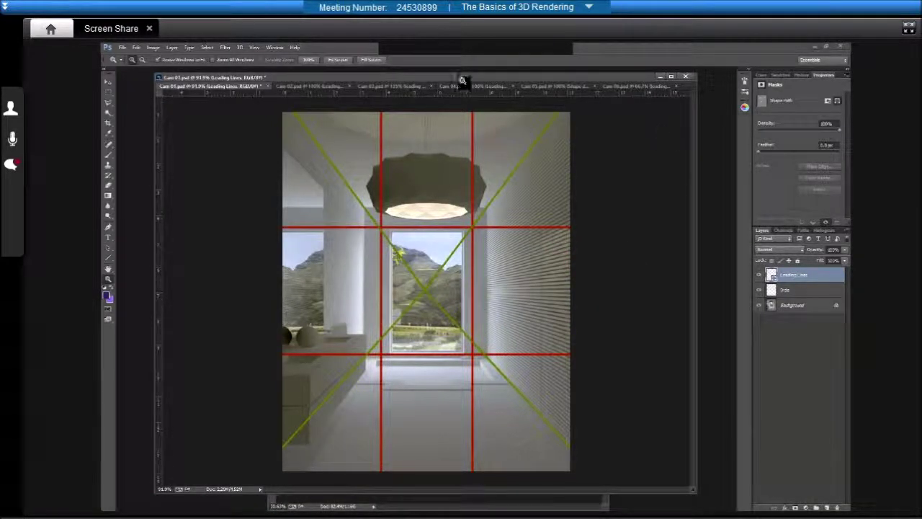
pyautogui.moveTo(460, 79); pyautogui.dragTo(455, 80)
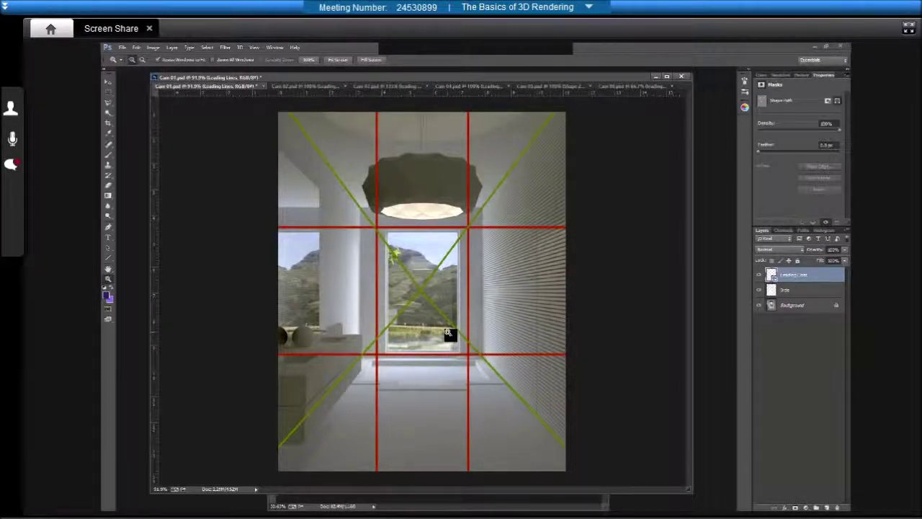
pyautogui.click(296, 86)
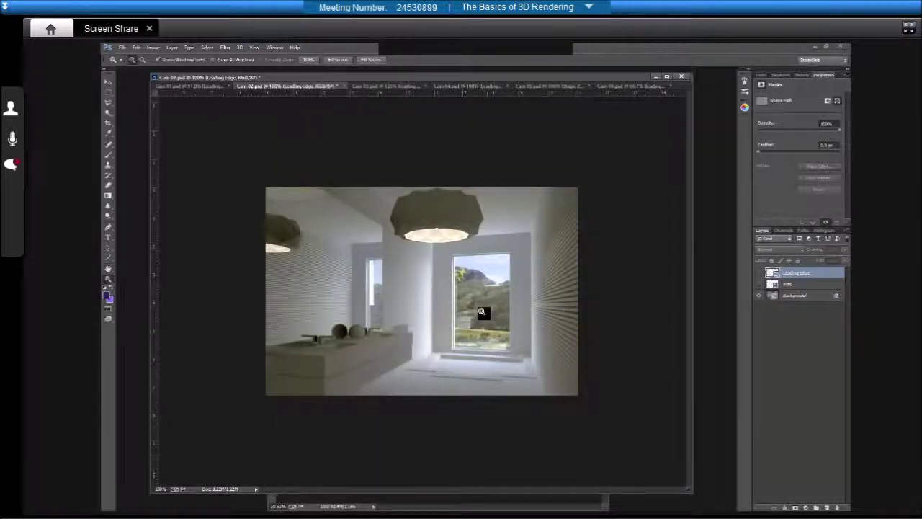
# - Show Cam 02's red thirds grid and green leading lines, then review Cam 03–06, ending on Cam 05
pyautogui.click(758, 284)
pyautogui.click(759, 272)
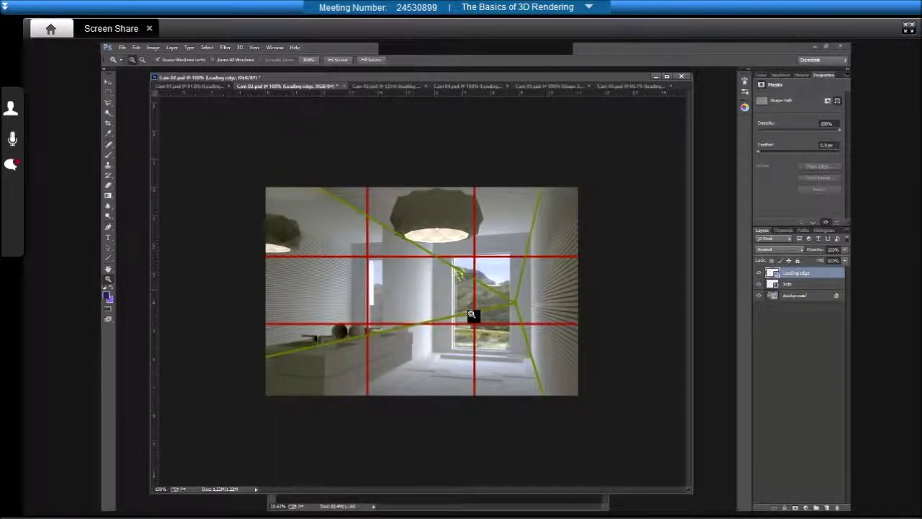
pyautogui.click(368, 86)
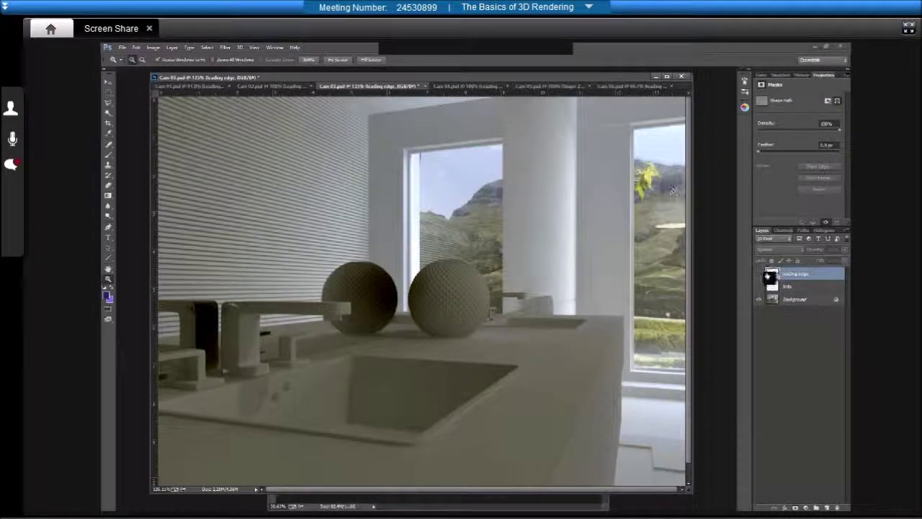
pyautogui.click(474, 86)
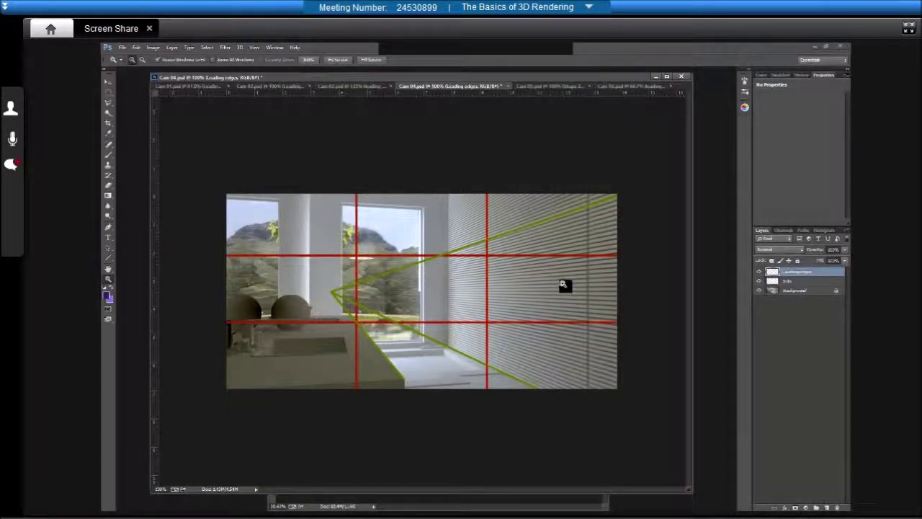
pyautogui.click(549, 86)
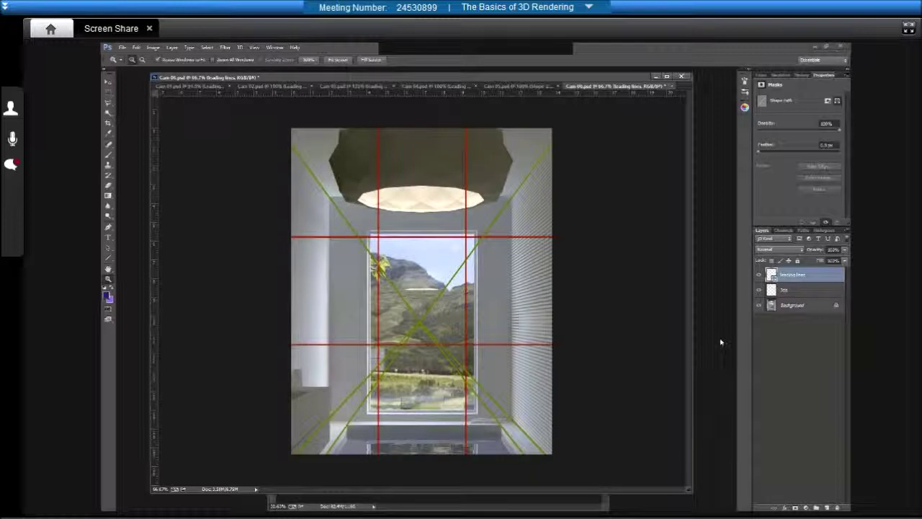
pyautogui.click(525, 86)
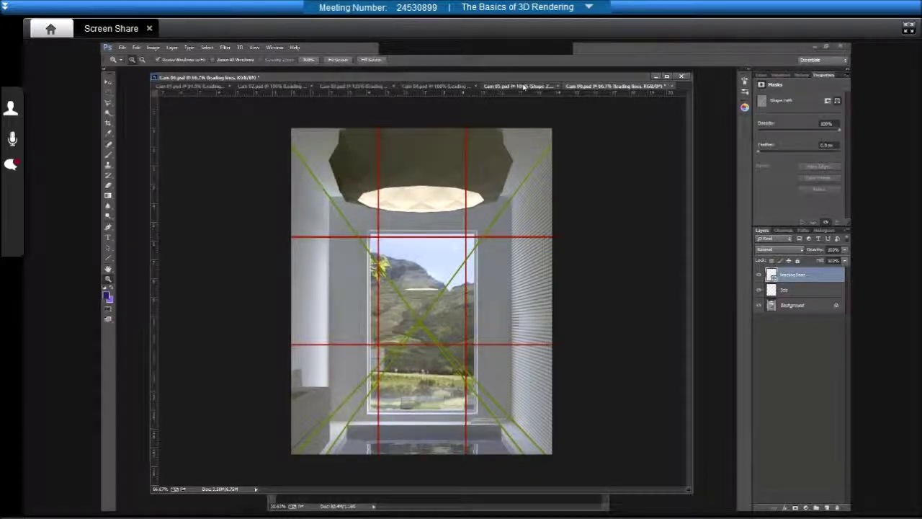